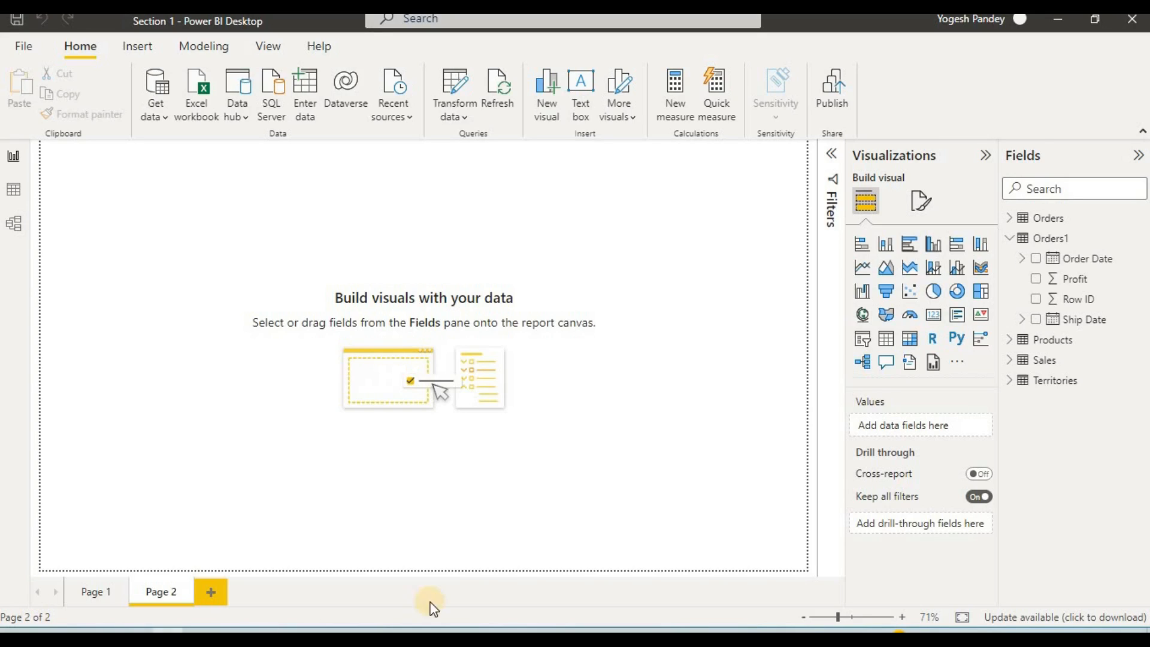
# Display the Orders1 table in the data view and select its Row ID column
pyautogui.click(1021, 246)
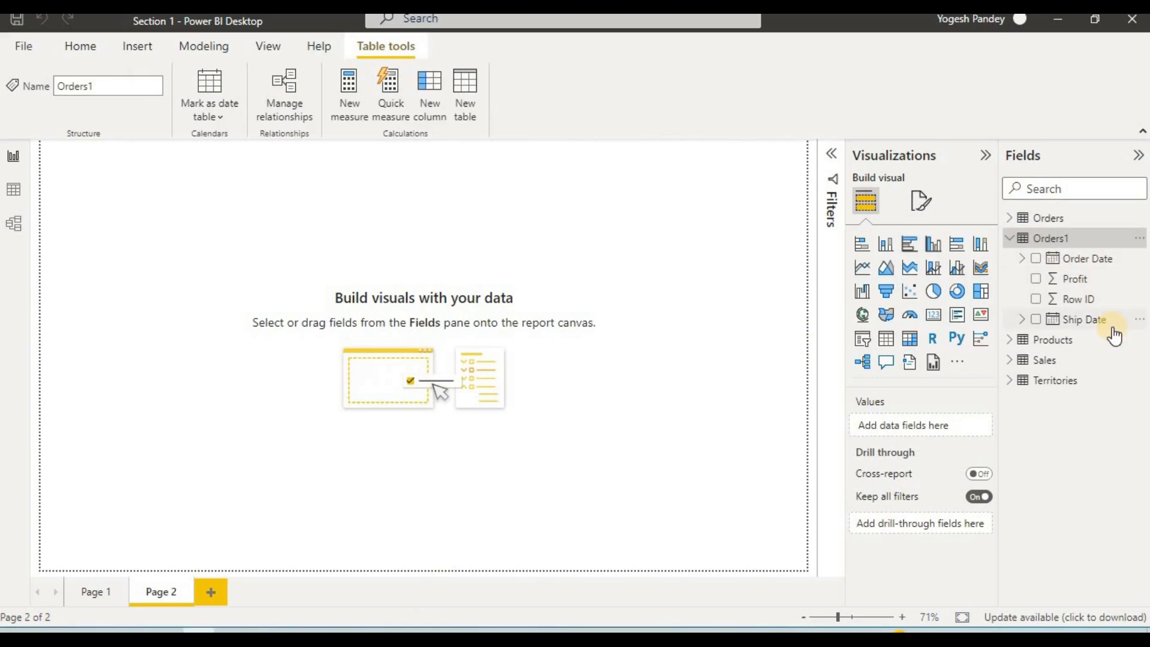
pyautogui.click(18, 193)
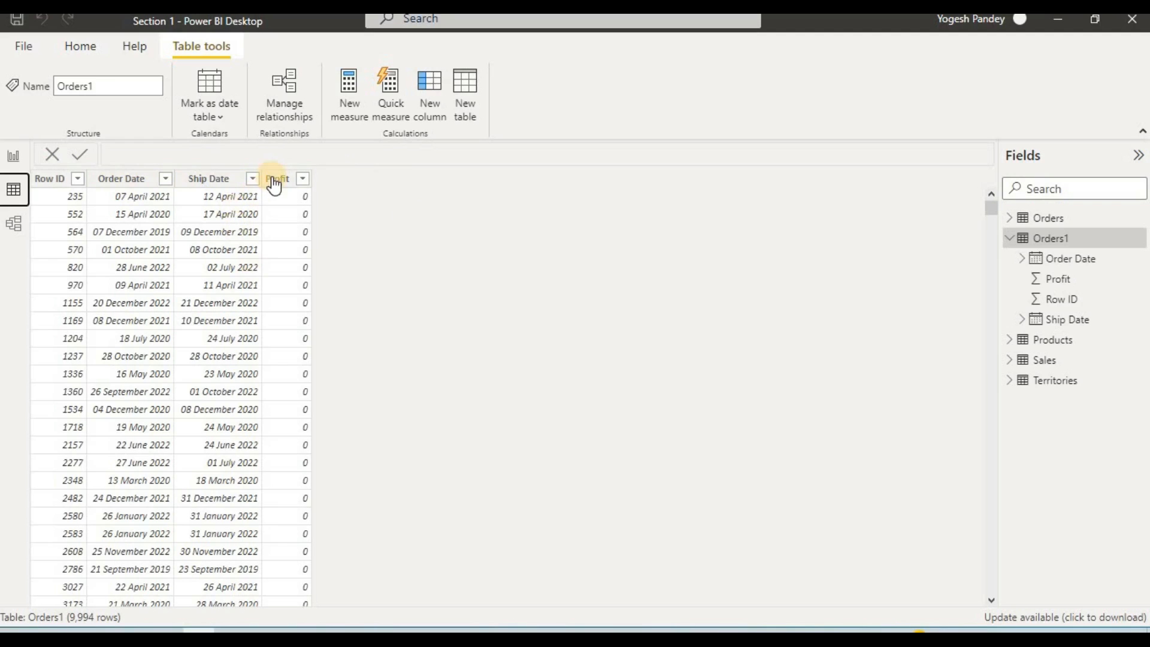
pyautogui.click(415, 248)
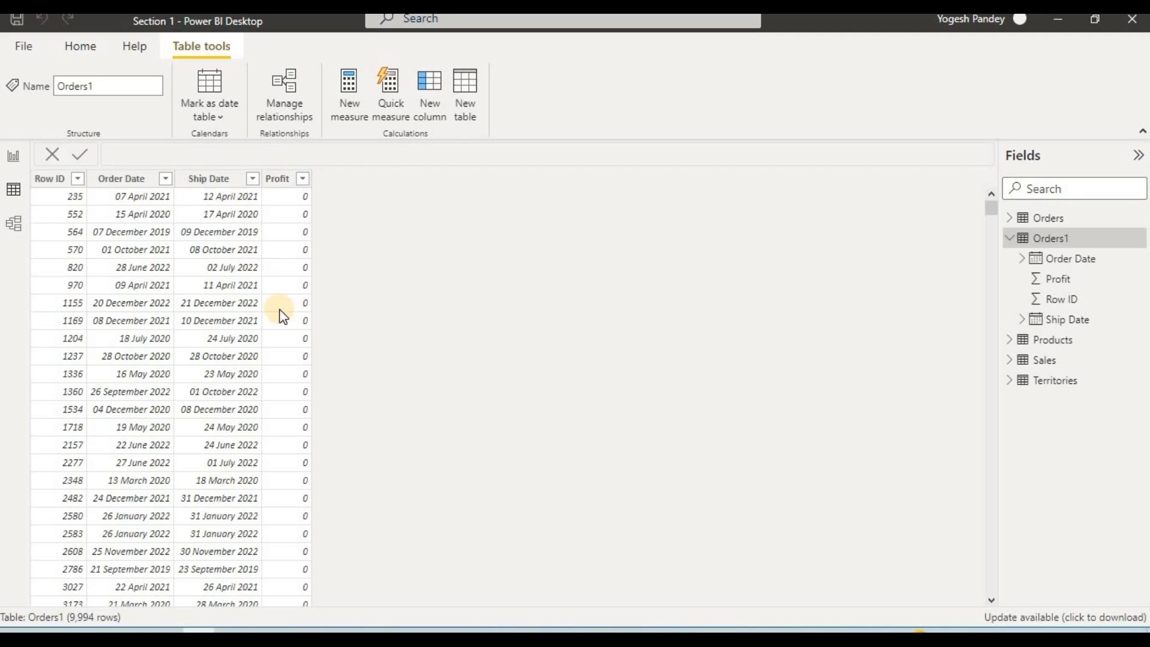
pyautogui.click(13, 190)
pyautogui.click(52, 216)
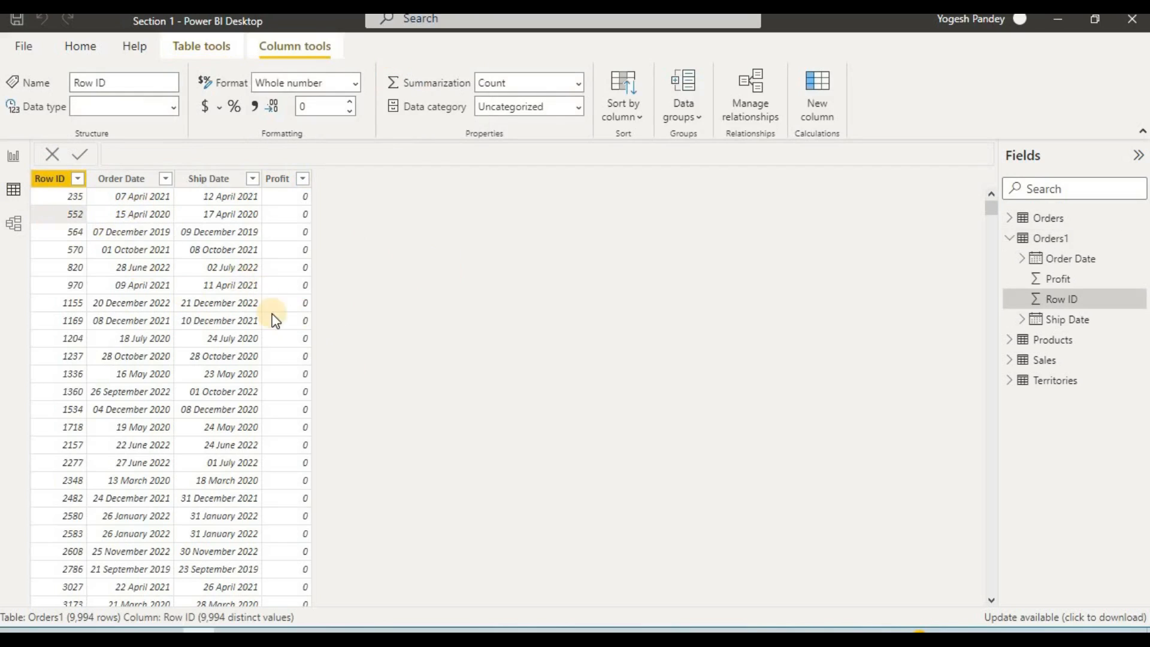
# Add a calculated column to Orders1 with the formula DAY1 = DAY(Orders1[Order Date].[Date])
pyautogui.click(813, 93)
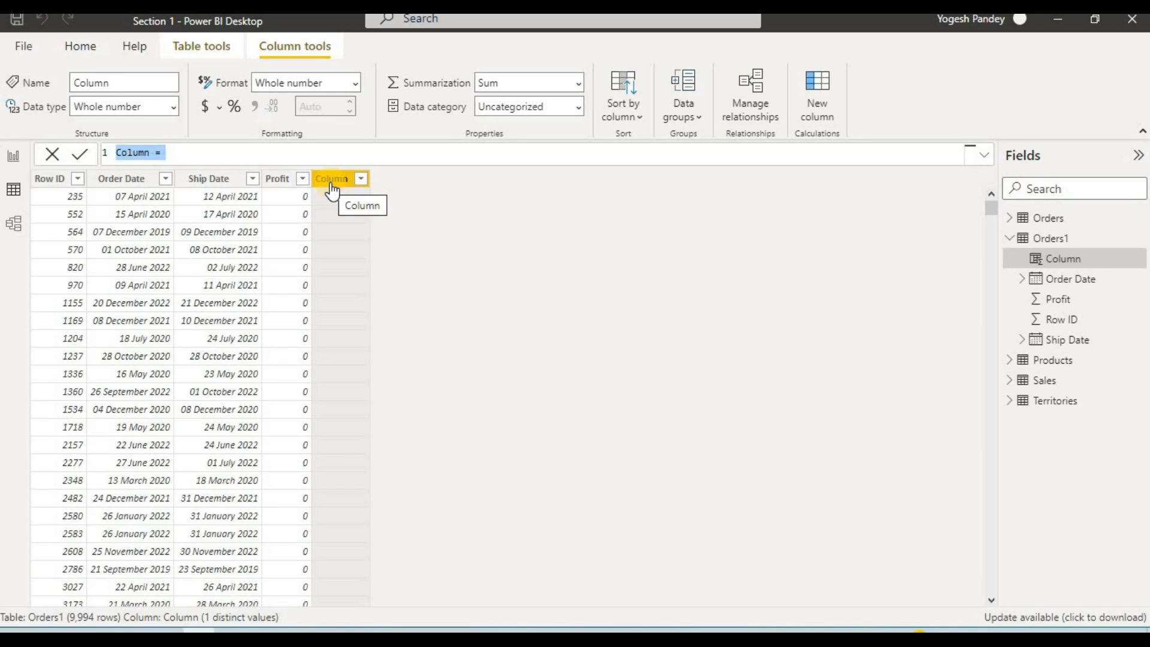
pyautogui.press('BackSpace')
pyautogui.write('DA')
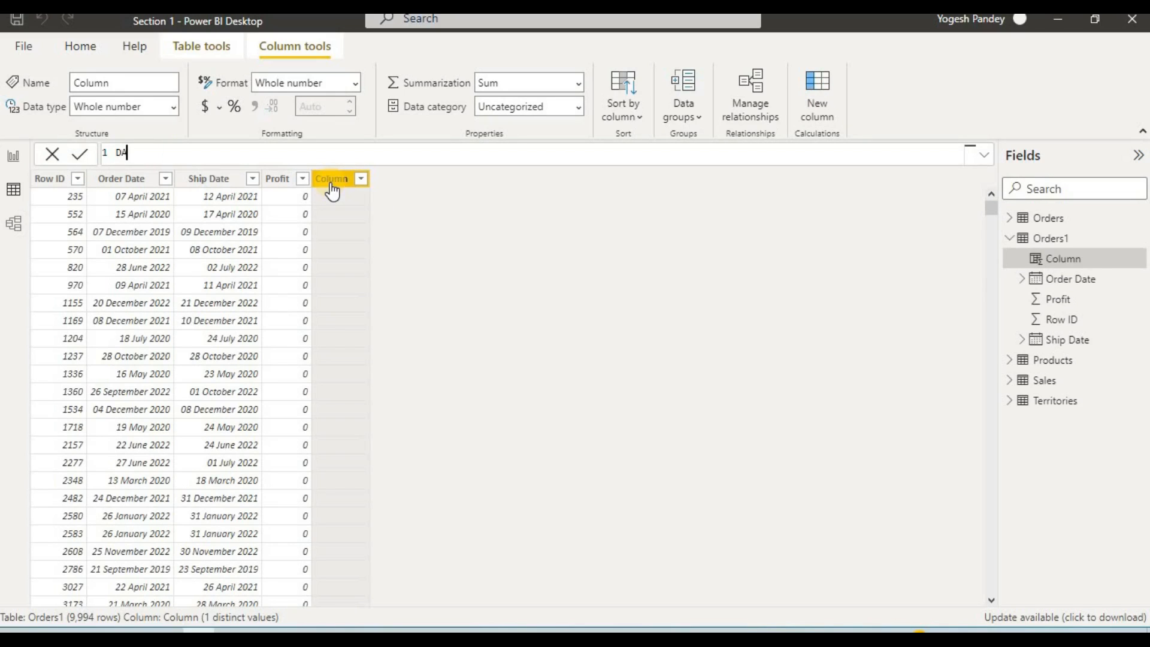
pyautogui.write('Y1=DA')
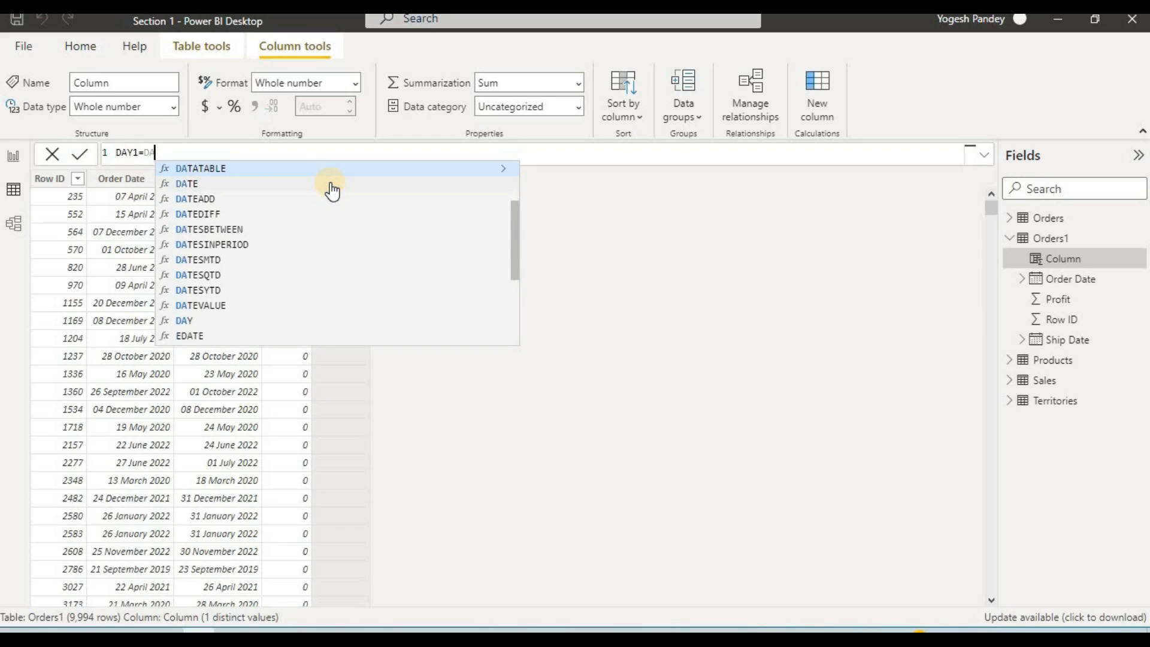
pyautogui.write('Y')
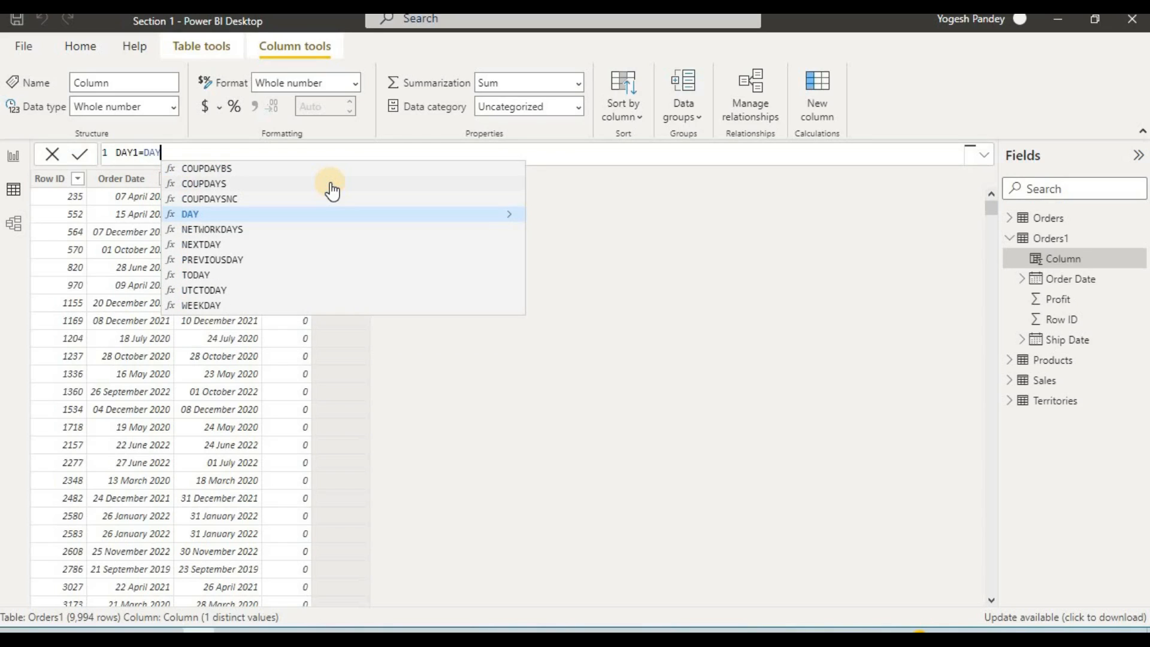
pyautogui.write('(')
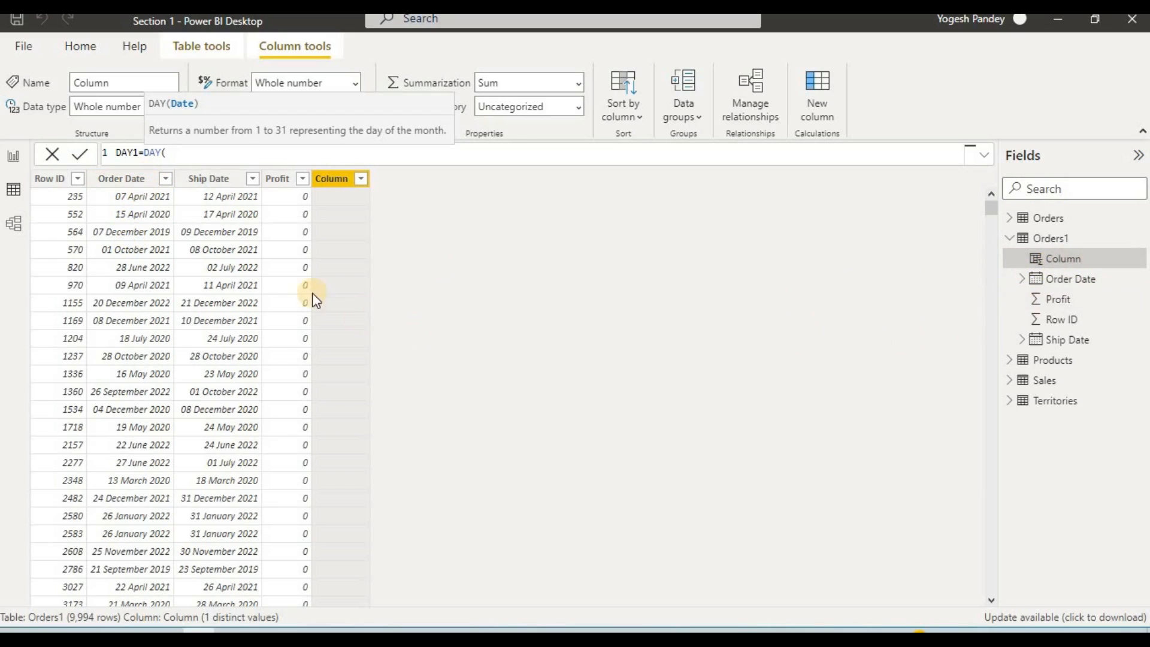
pyautogui.click(177, 158)
pyautogui.write('ORDER')
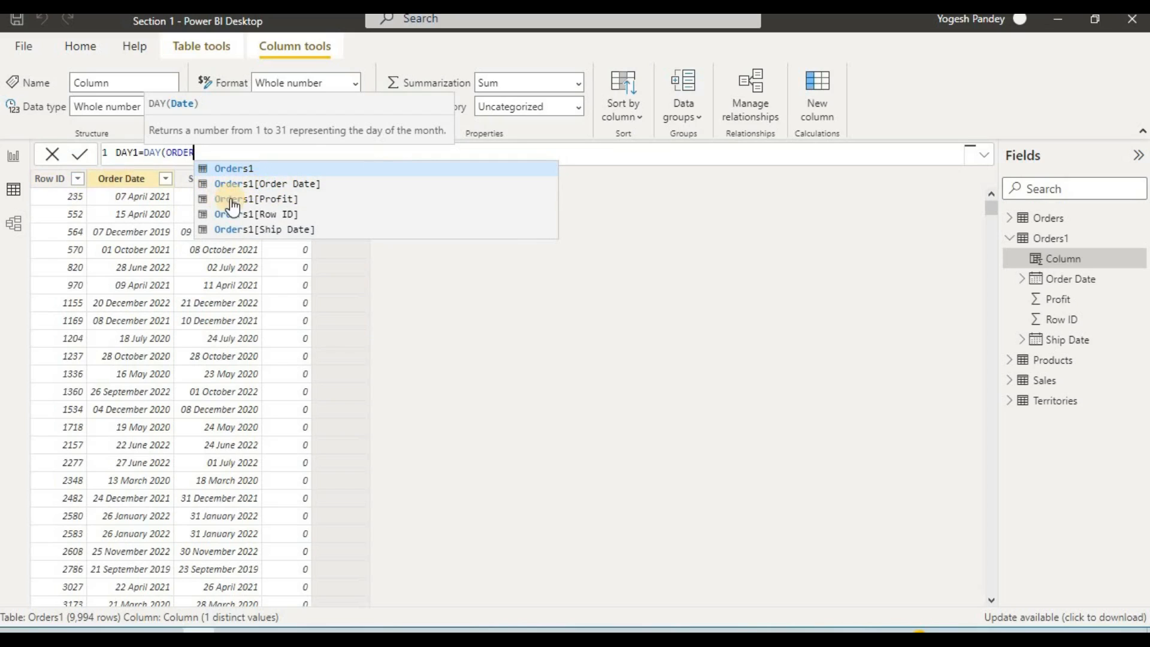
pyautogui.click(258, 184)
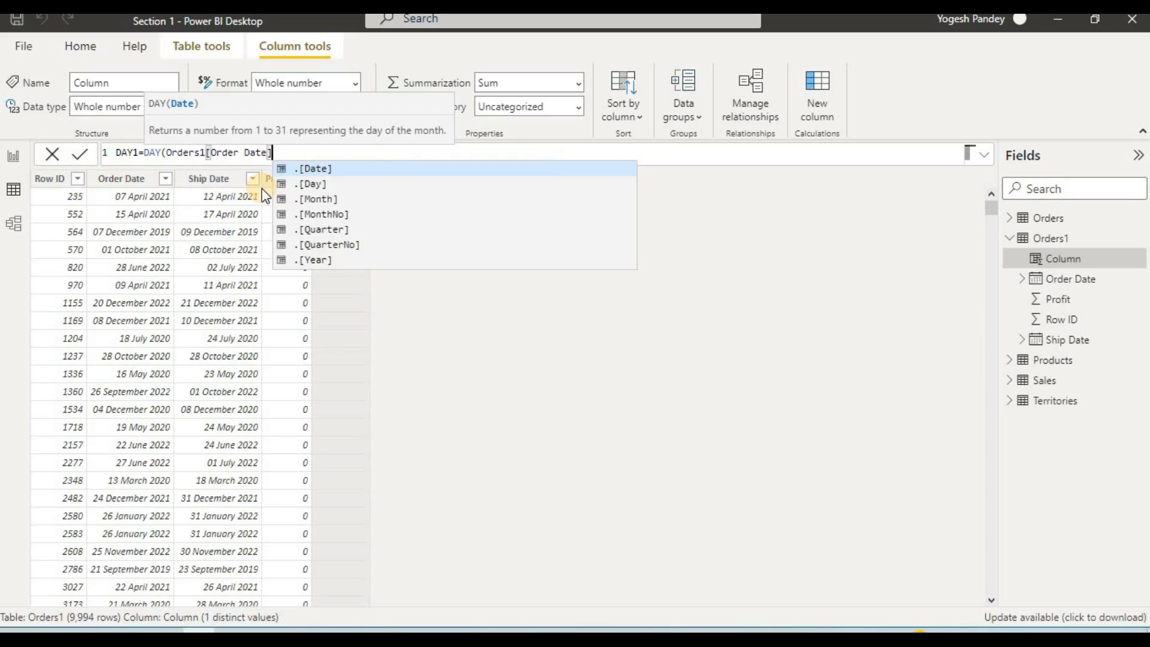
pyautogui.click(310, 171)
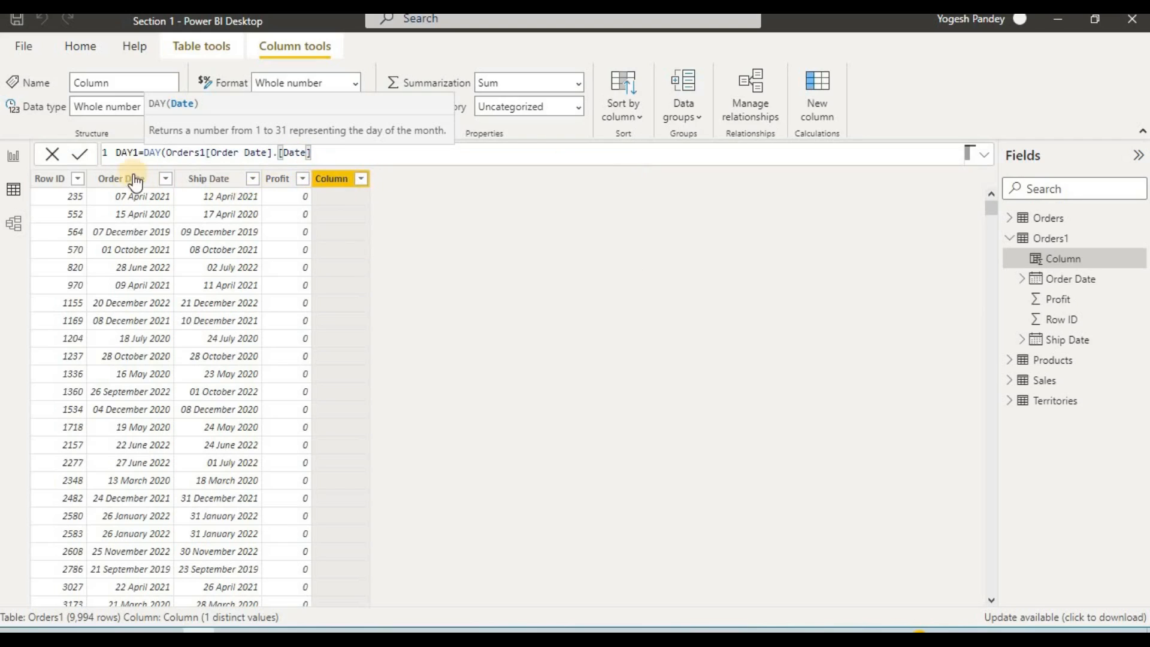
pyautogui.click(85, 154)
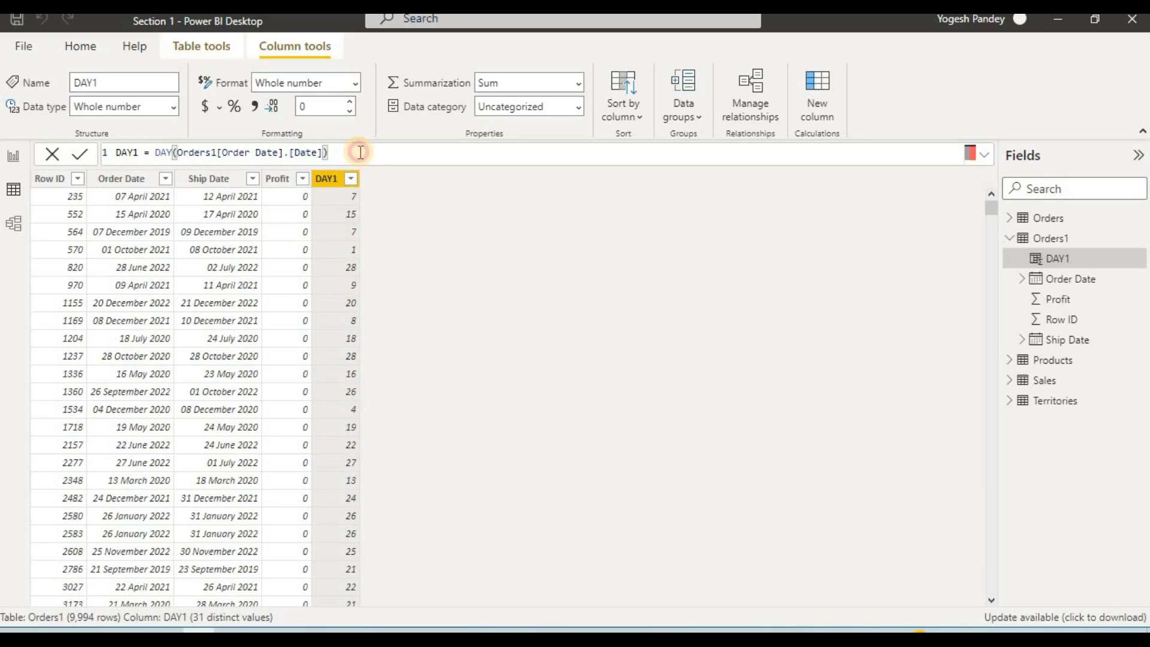
# Add a calculated column to Orders1 with the formula MONTH1 = MONTH(Orders1[Order Date].[Date])
pyautogui.click(828, 96)
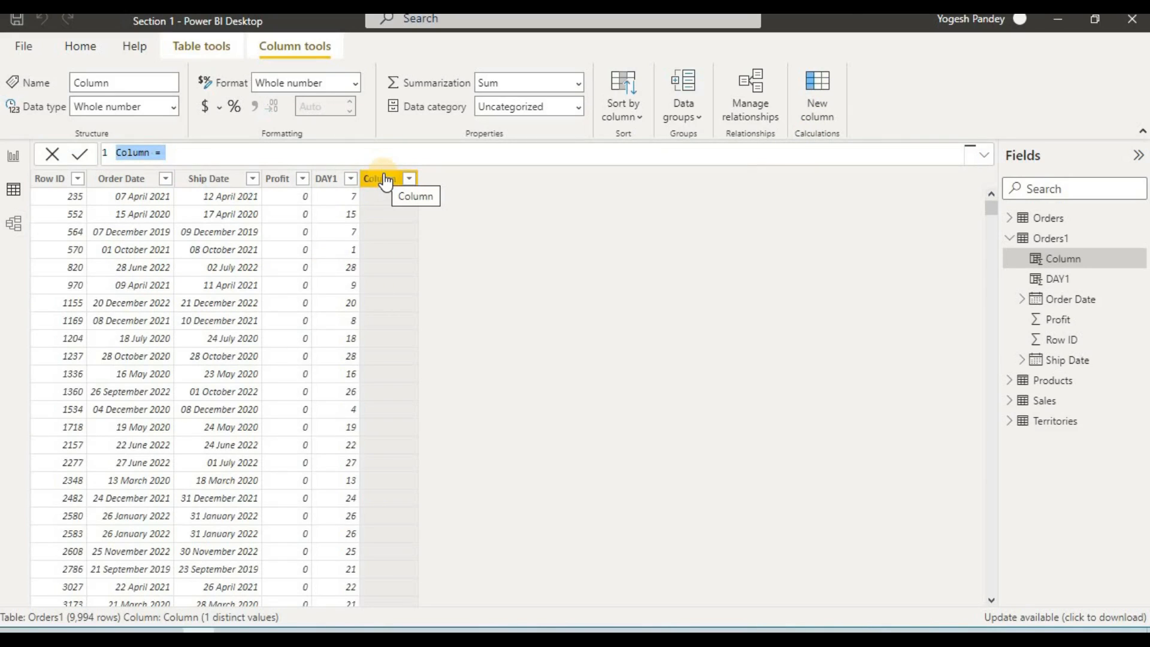
pyautogui.press('BackSpace')
pyautogui.write('MON')
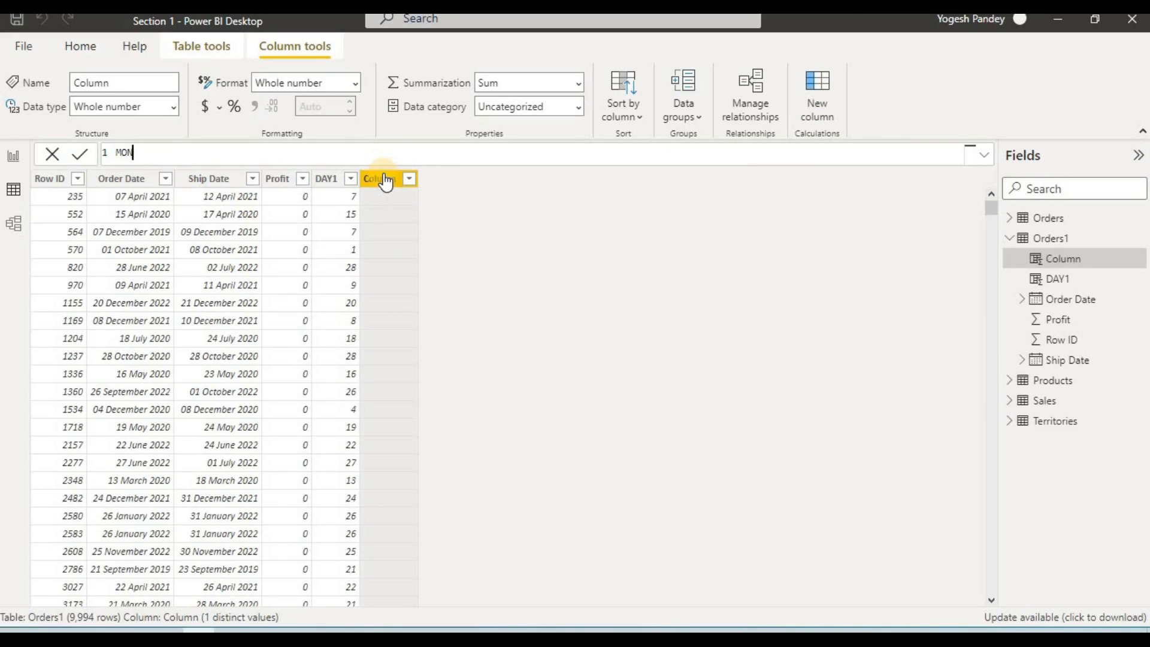
pyautogui.write('TH1=MONTH')
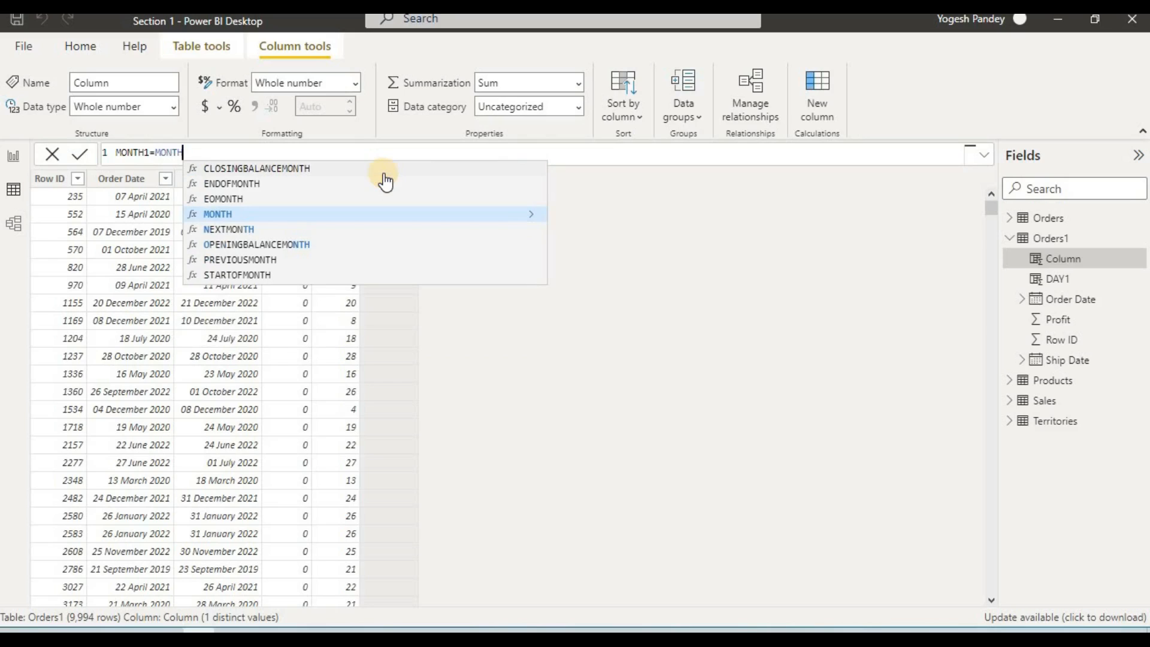
pyautogui.write('(')
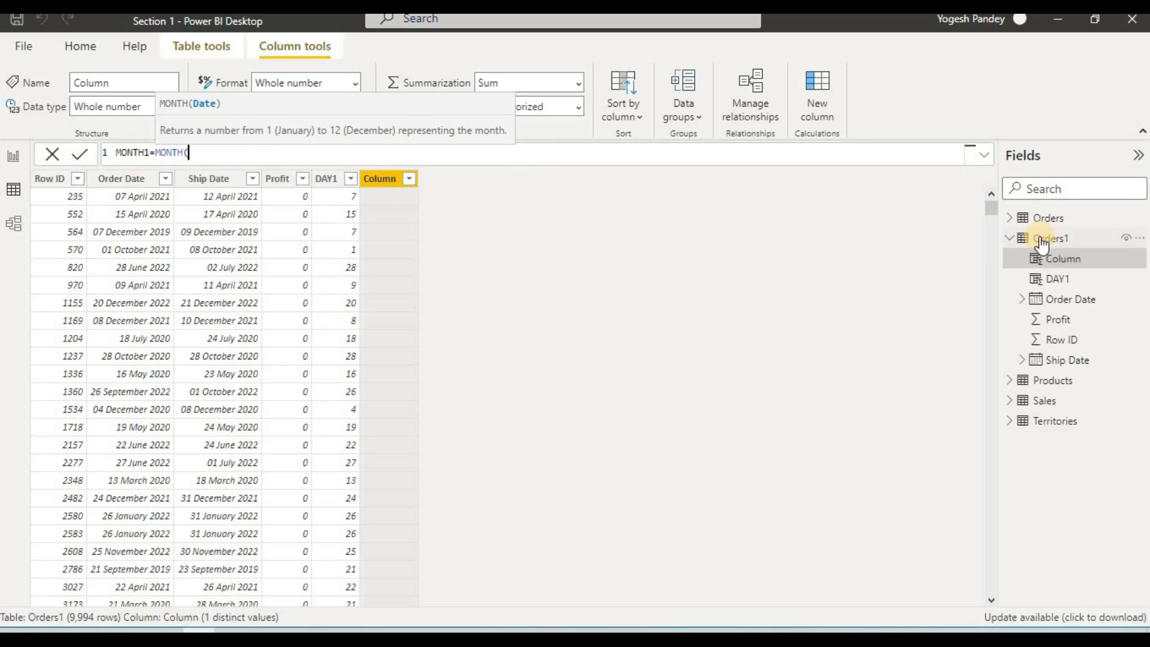
pyautogui.write('O')
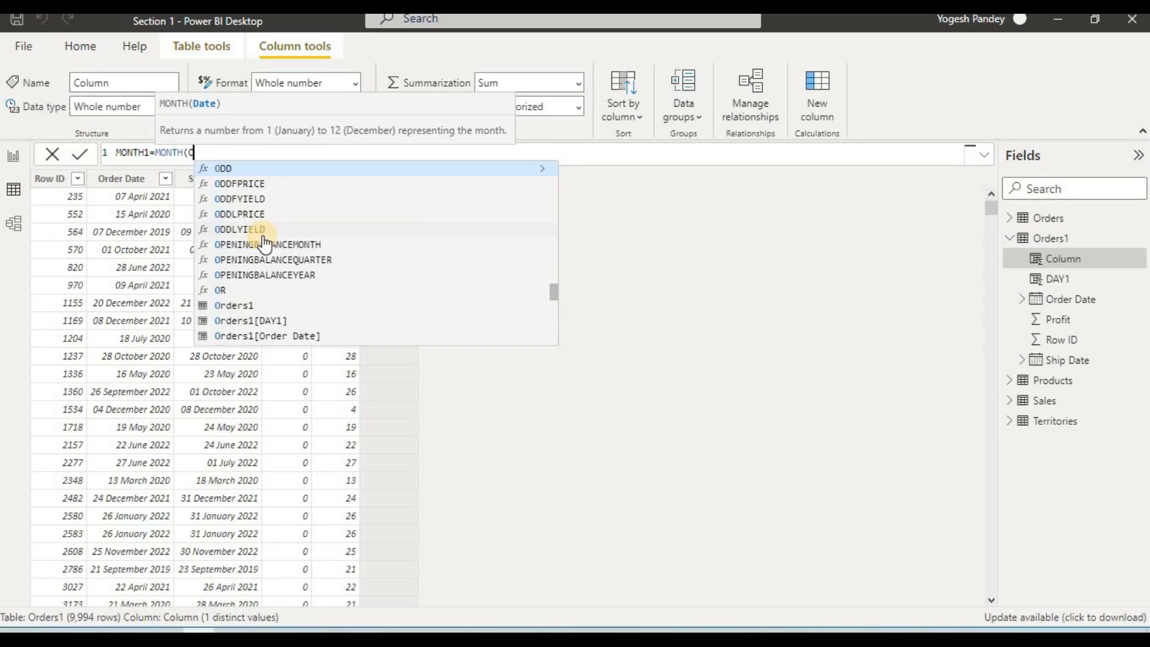
pyautogui.write('RDER')
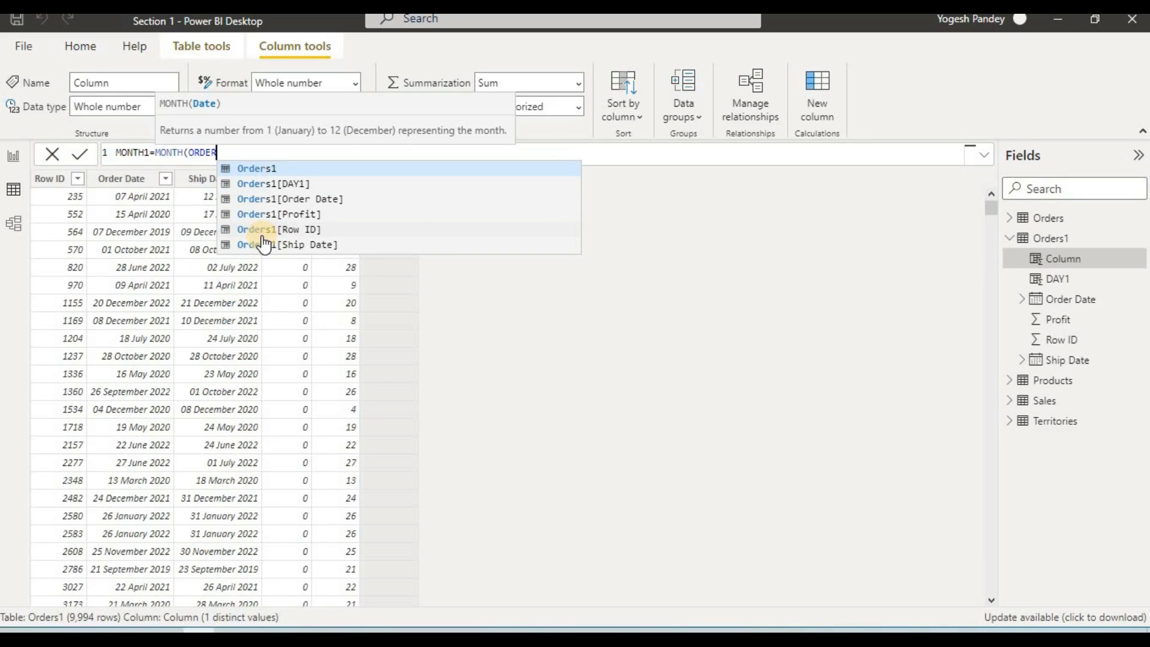
pyautogui.click(306, 206)
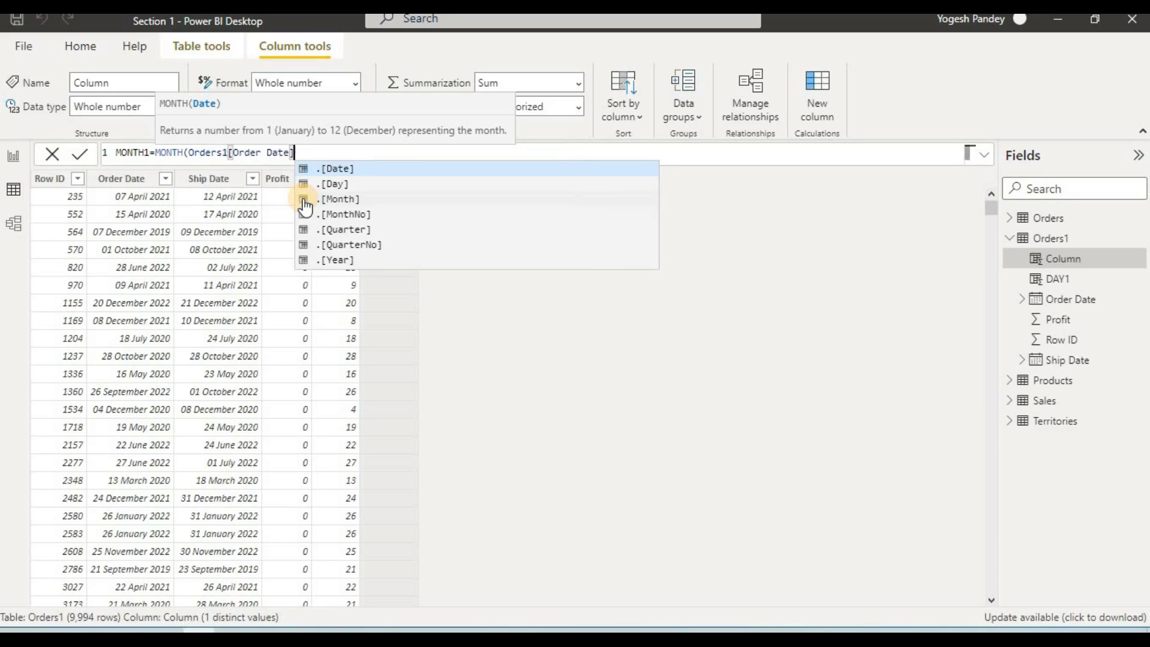
pyautogui.click(355, 174)
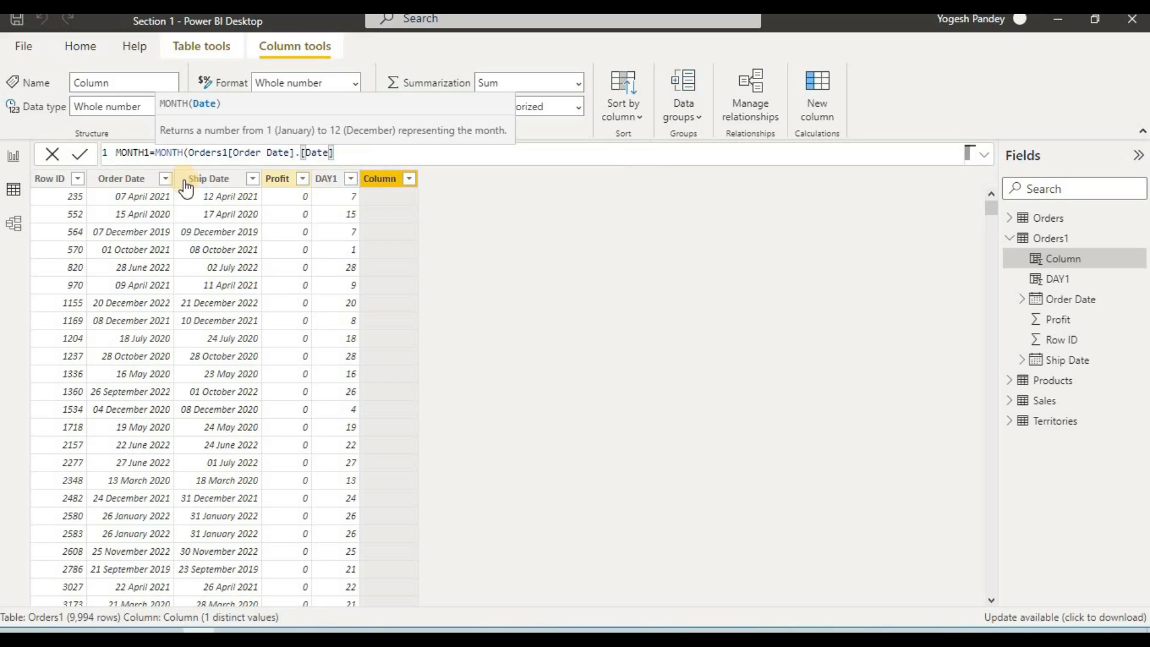
pyautogui.click(81, 155)
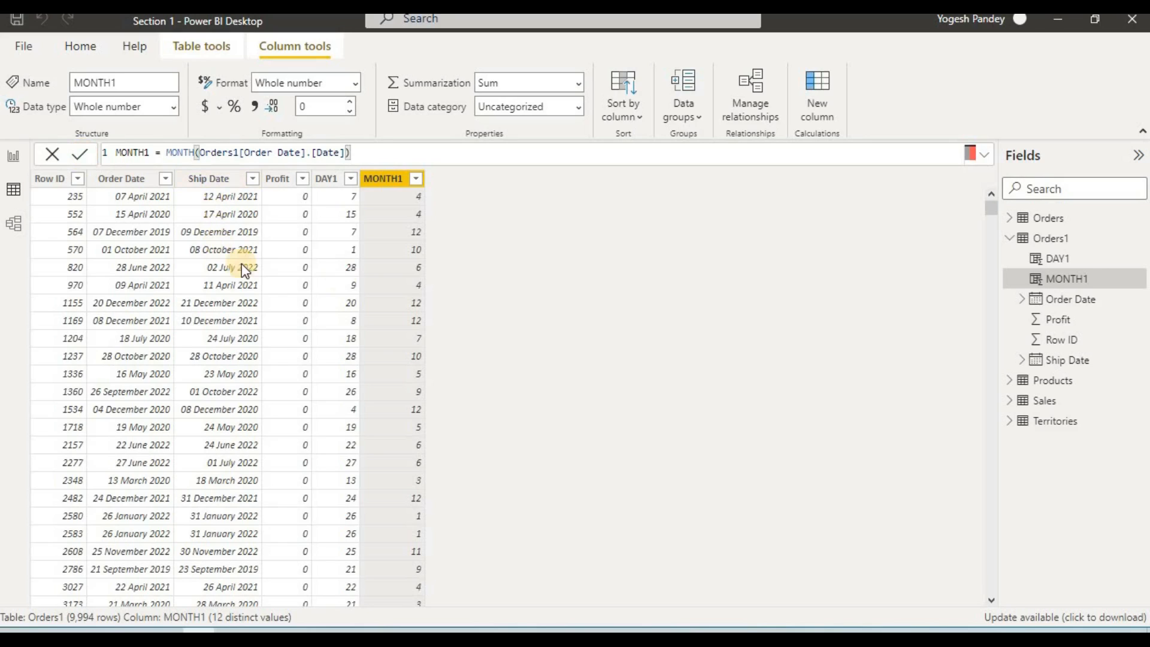
# Add a calculated column to Orders1 with the formula QUATER = QUARTER(Orders1[Order Date].[Date])
pyautogui.click(818, 104)
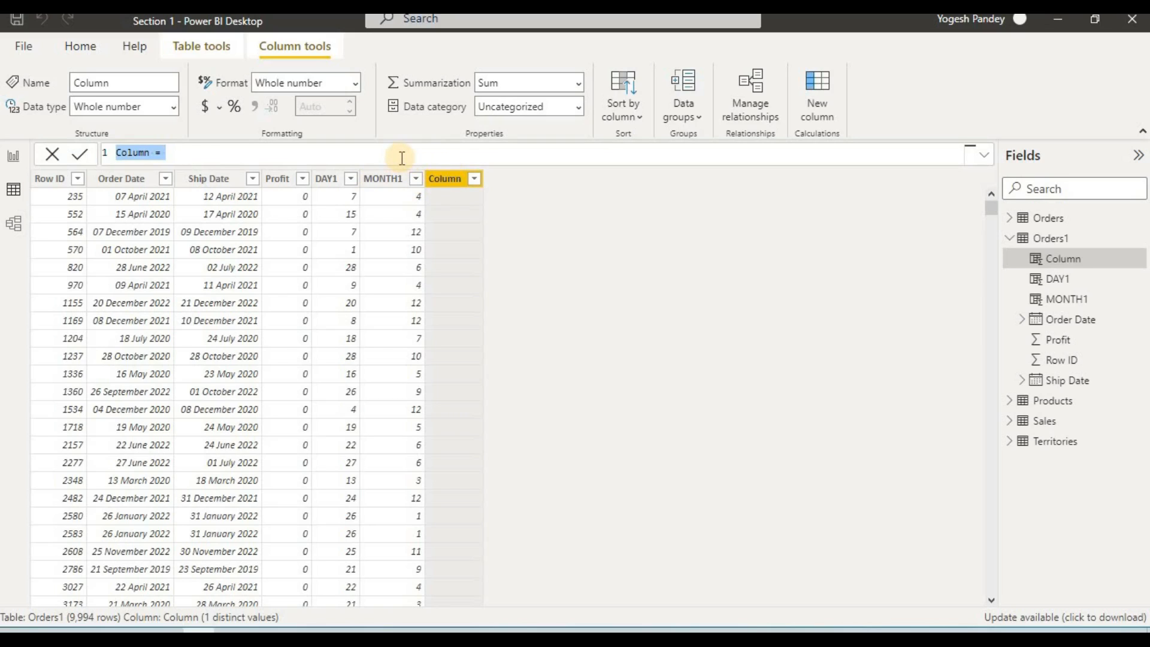
pyautogui.press('BackSpace')
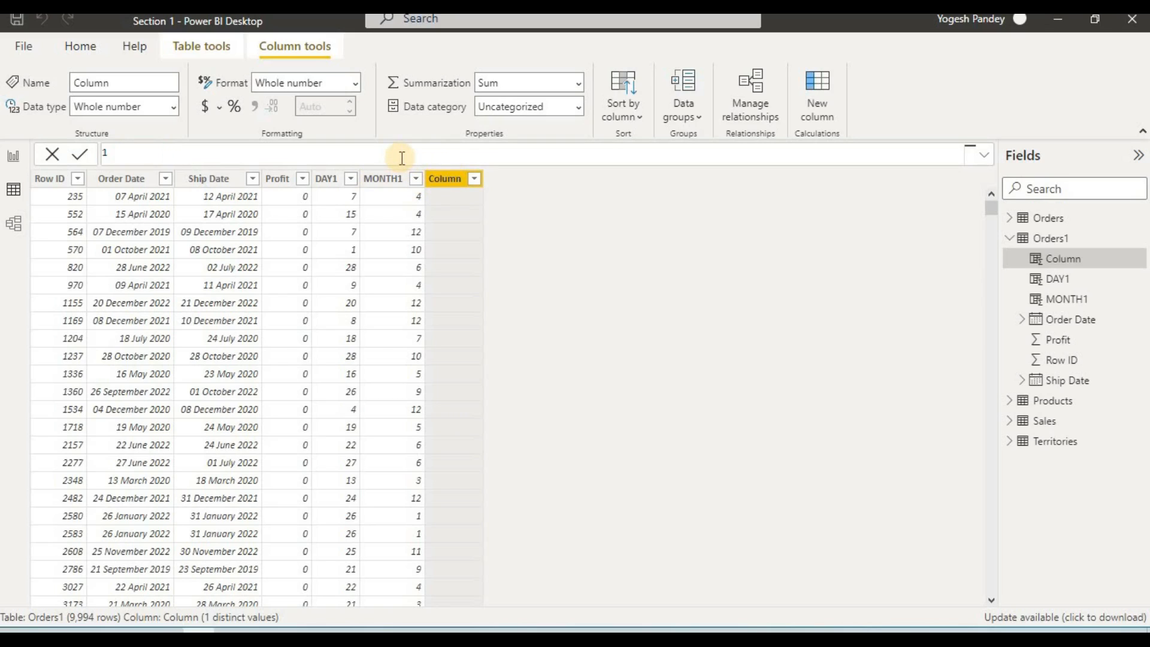
pyautogui.write('QUATER=Q')
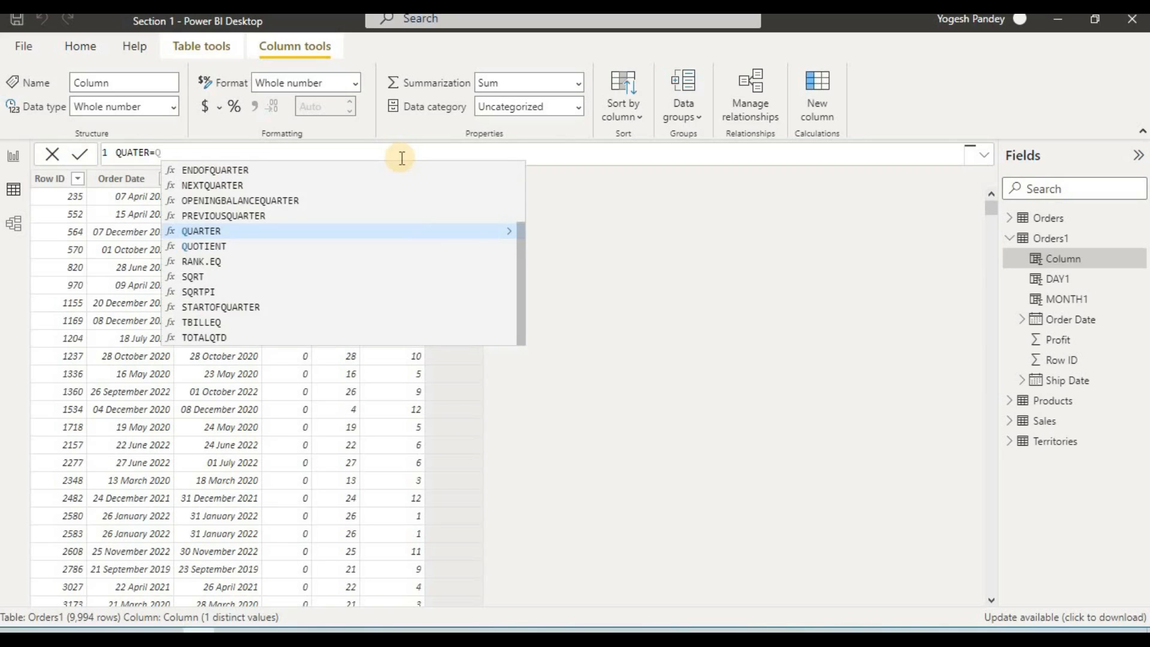
pyautogui.click(291, 232)
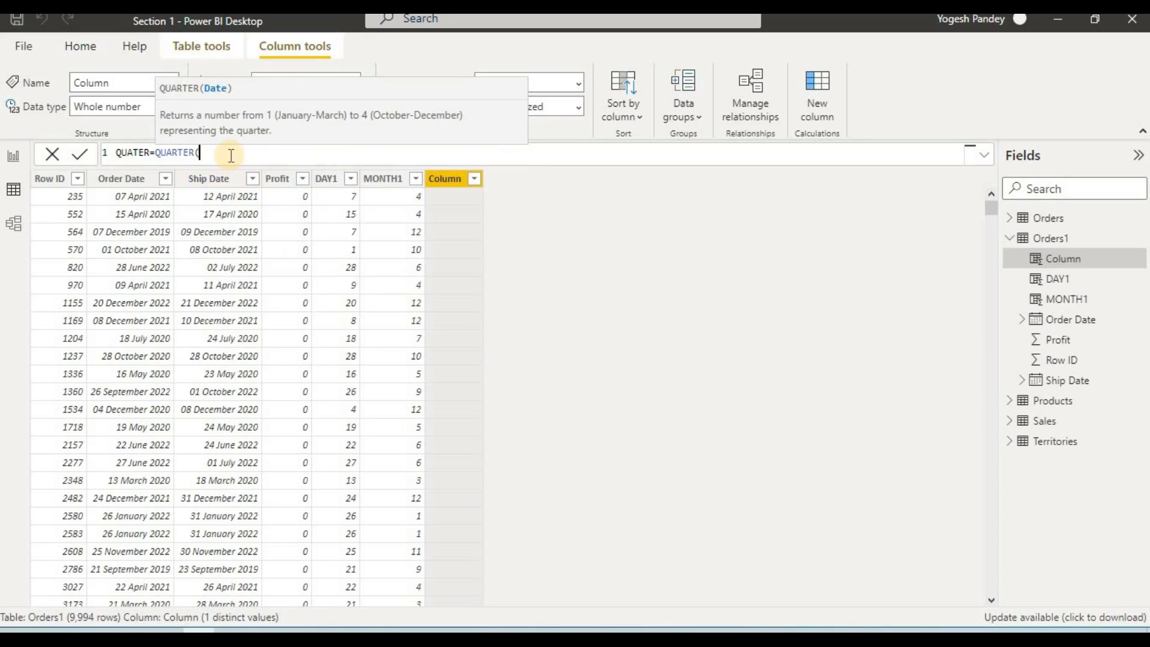
pyautogui.write('ORDER')
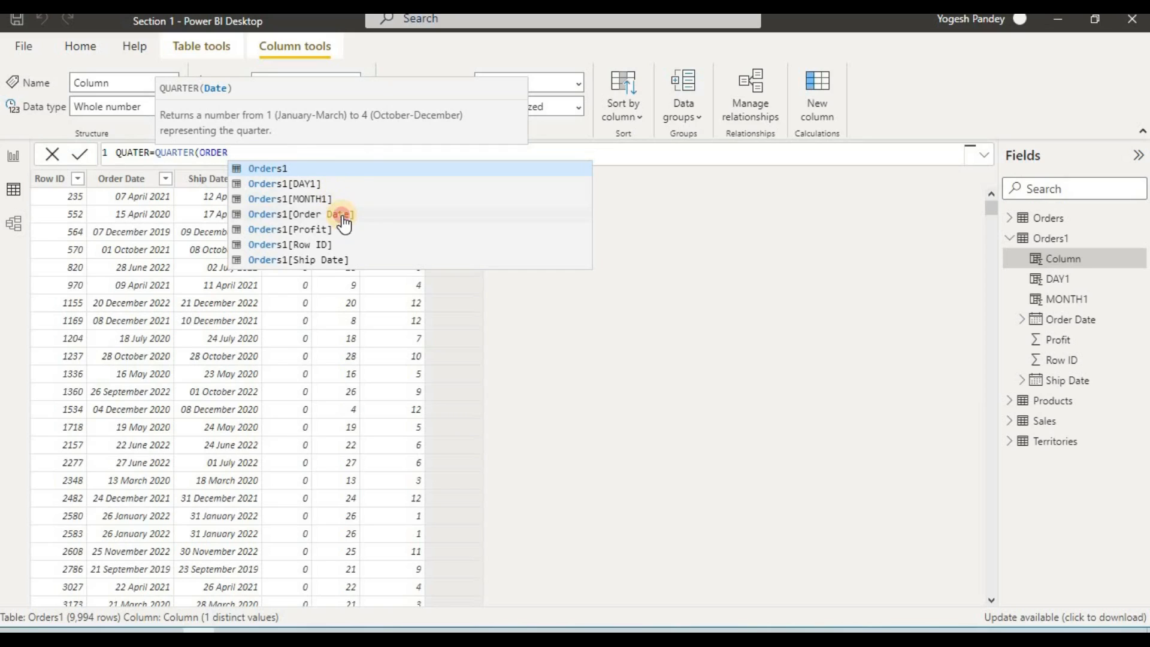
pyautogui.doubleClick(343, 215)
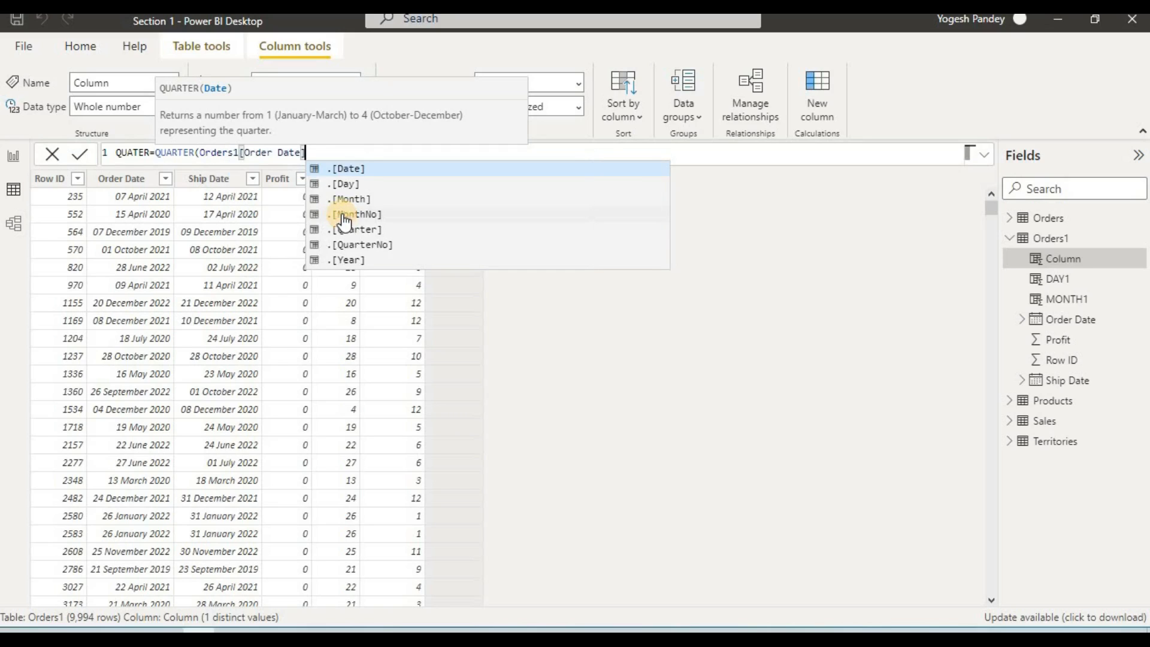
pyautogui.doubleClick(360, 170)
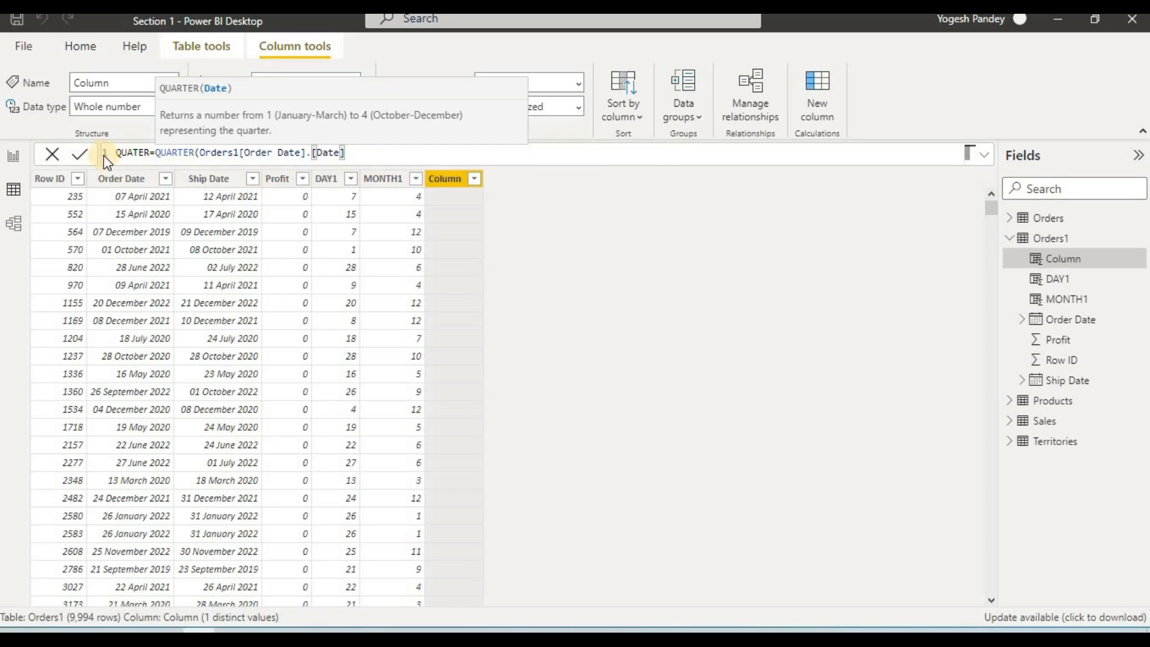
pyautogui.click(82, 154)
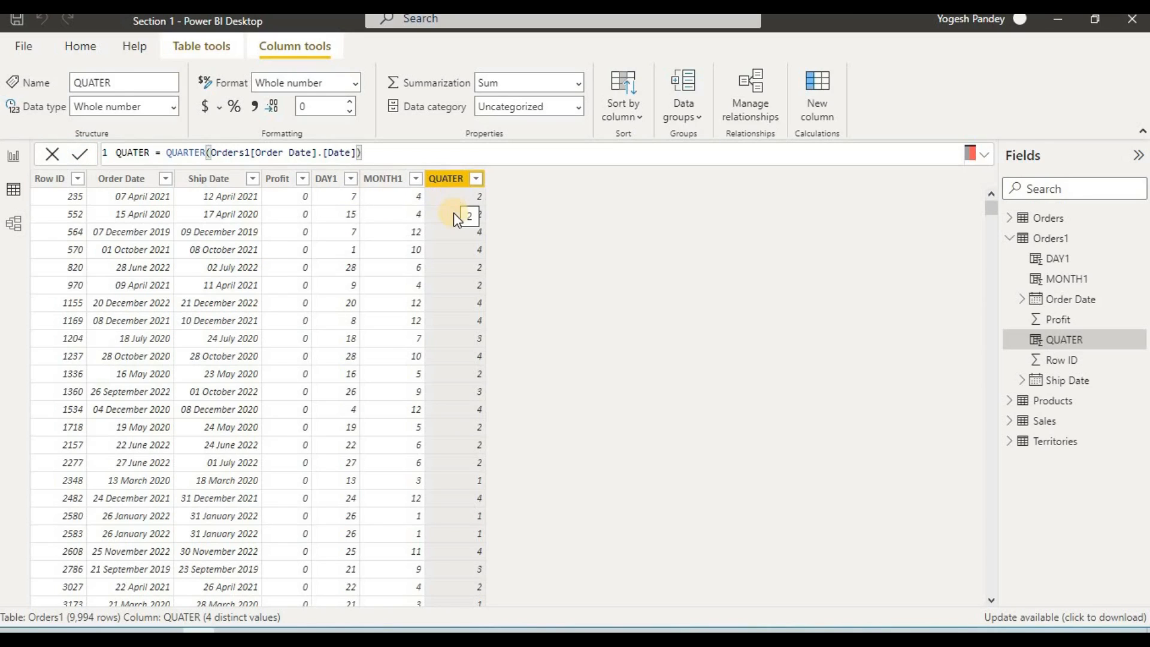
# Correct the spelling of the quarter column's name to QUARTER in its formula
pyautogui.click(133, 151)
pyautogui.write('R')
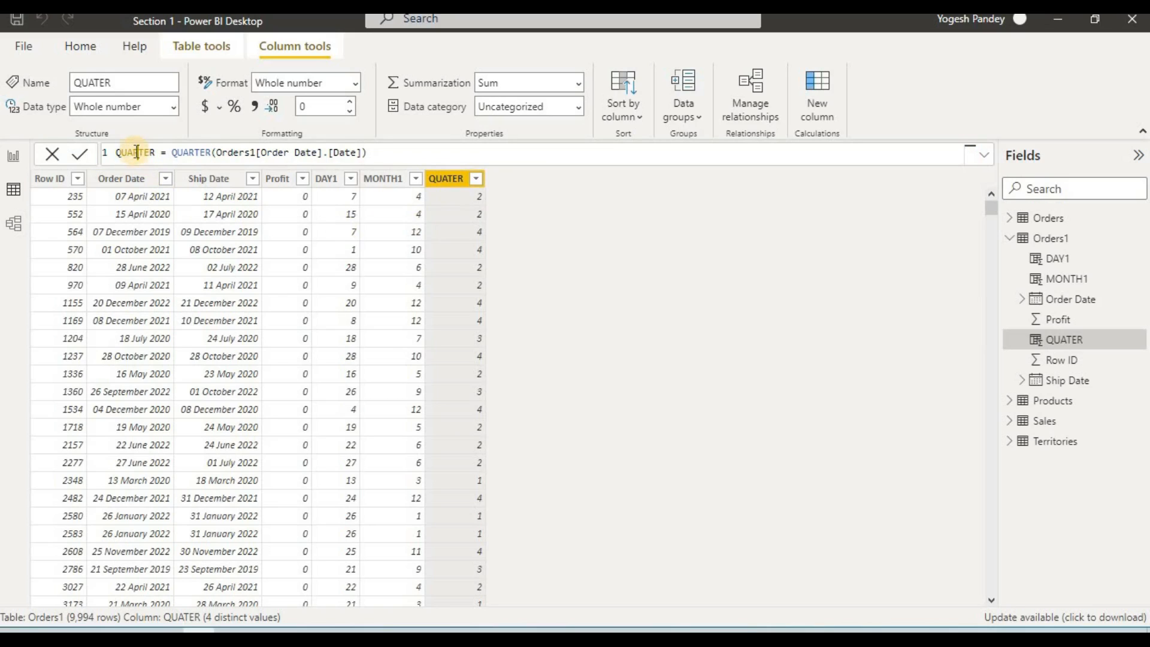
pyautogui.click(82, 157)
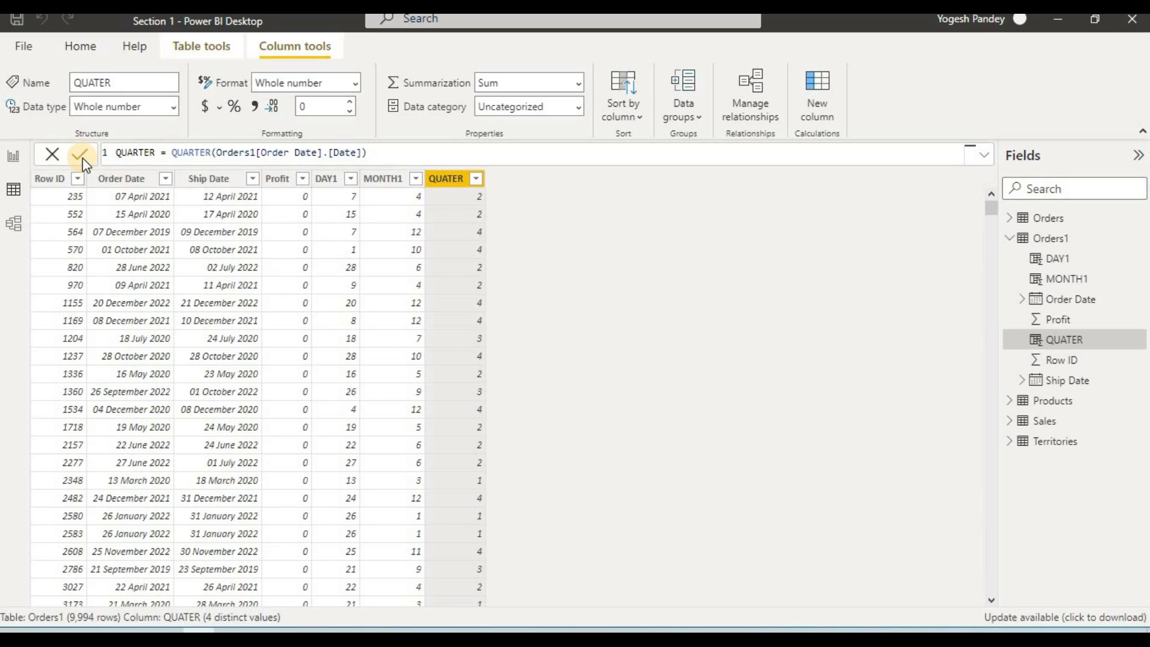